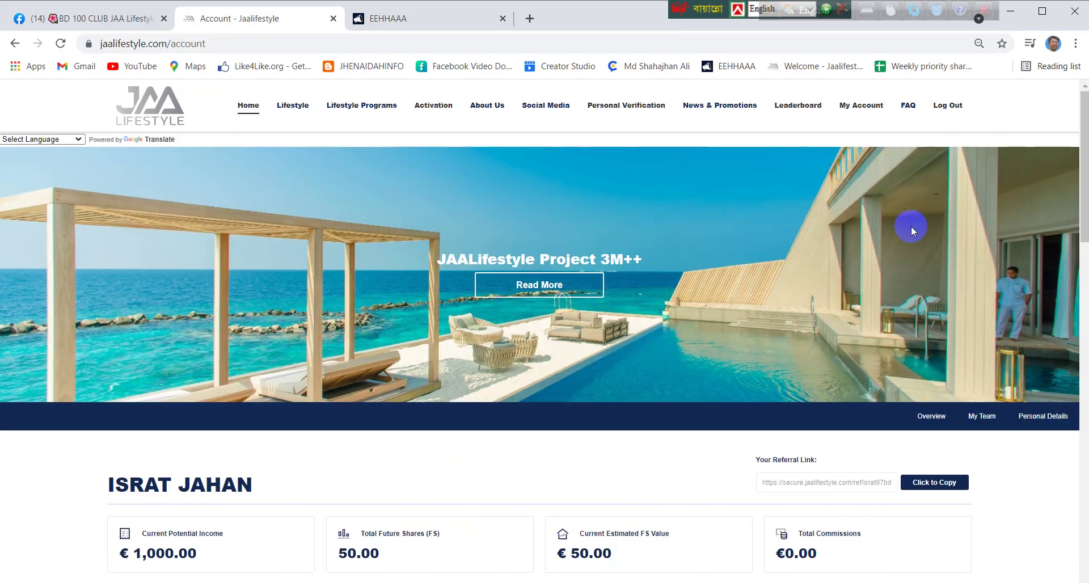
- Open the Personal Details page of the JAA Lifestyle account
{"action": "scroll", "coordinate": [910, 226], "scroll_direction": "down", "scroll_amount": 3}
{"action": "scroll", "coordinate": [910, 226], "scroll_direction": "up", "scroll_amount": 3}
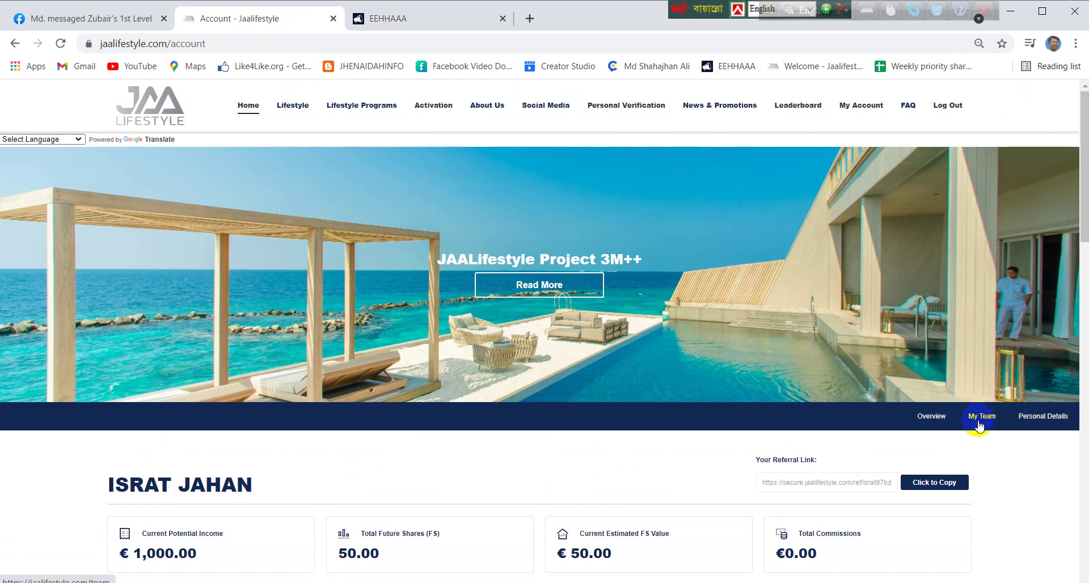
{"action": "scroll", "coordinate": [1046, 397], "scroll_direction": "down", "scroll_amount": 2}
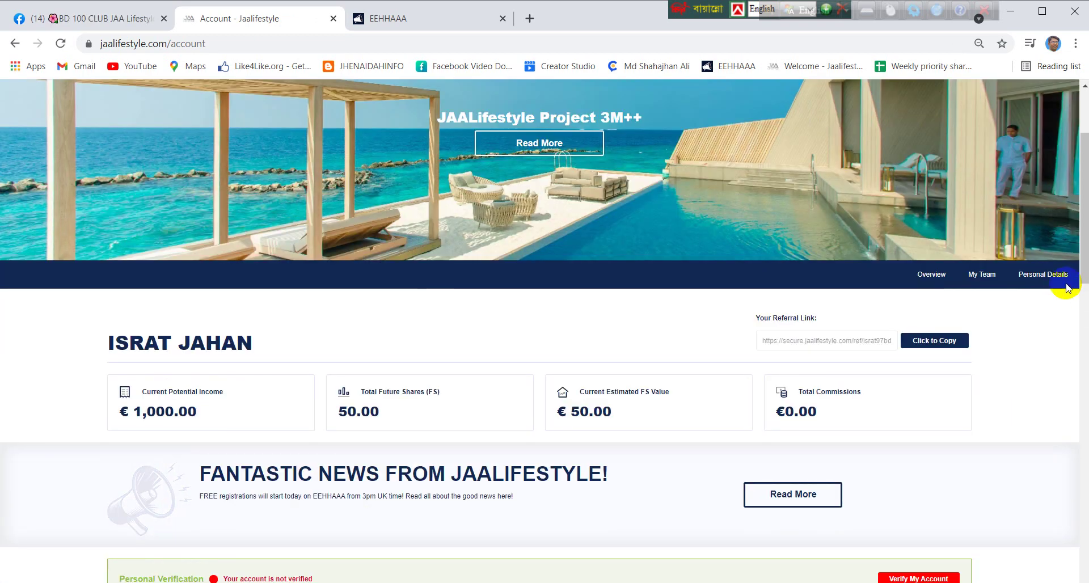
{"action": "scroll", "coordinate": [912, 276], "scroll_direction": "up", "scroll_amount": 2}
{"action": "mouse_move", "coordinate": [871, 108]}
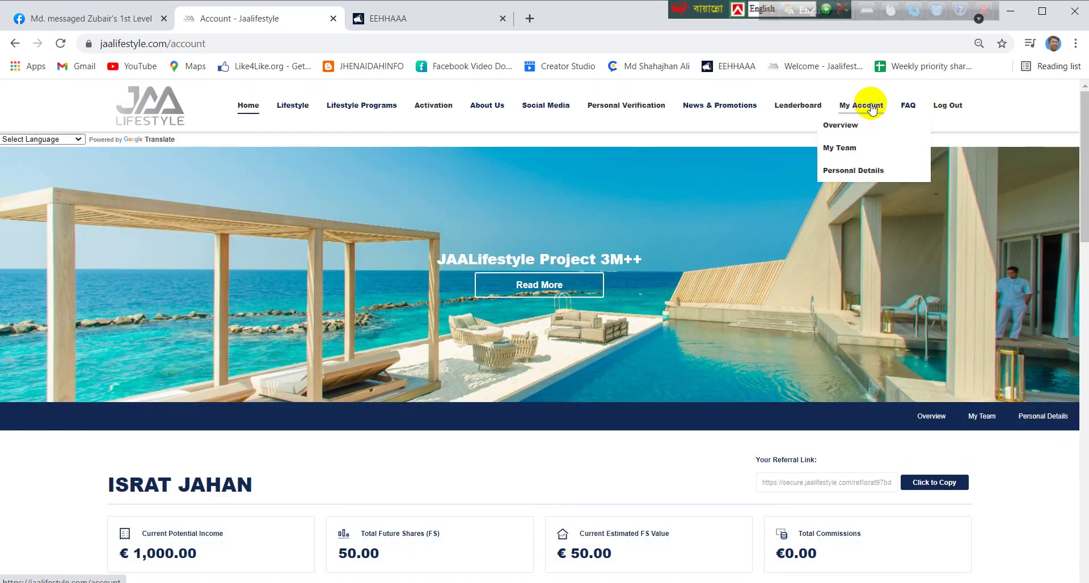
{"action": "left_click", "coordinate": [845, 171]}
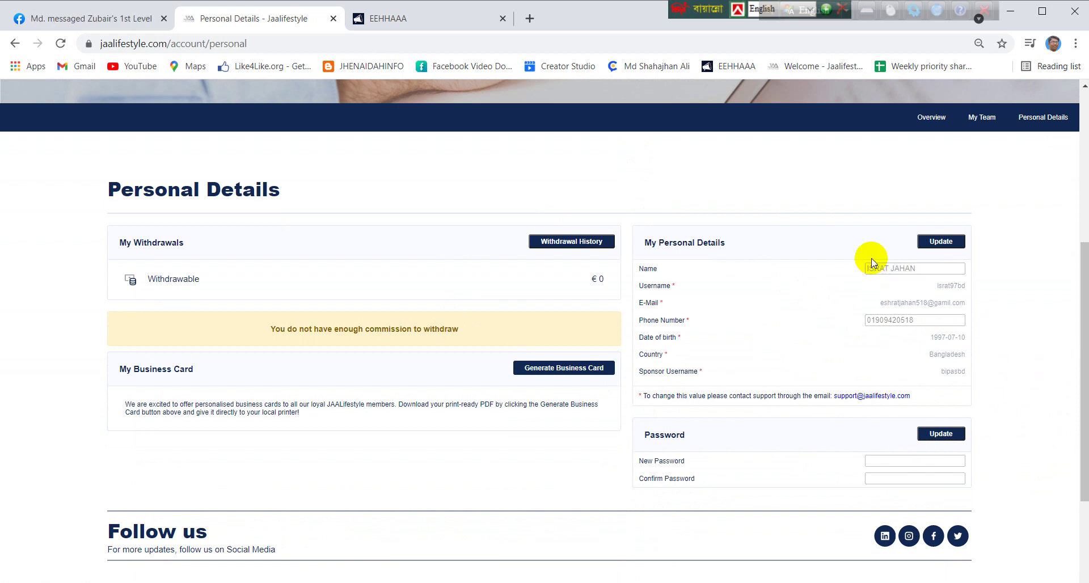
- Add the country prefix +88 in front of the phone number in My Personal Details and save the update
{"action": "double_click", "coordinate": [902, 270]}
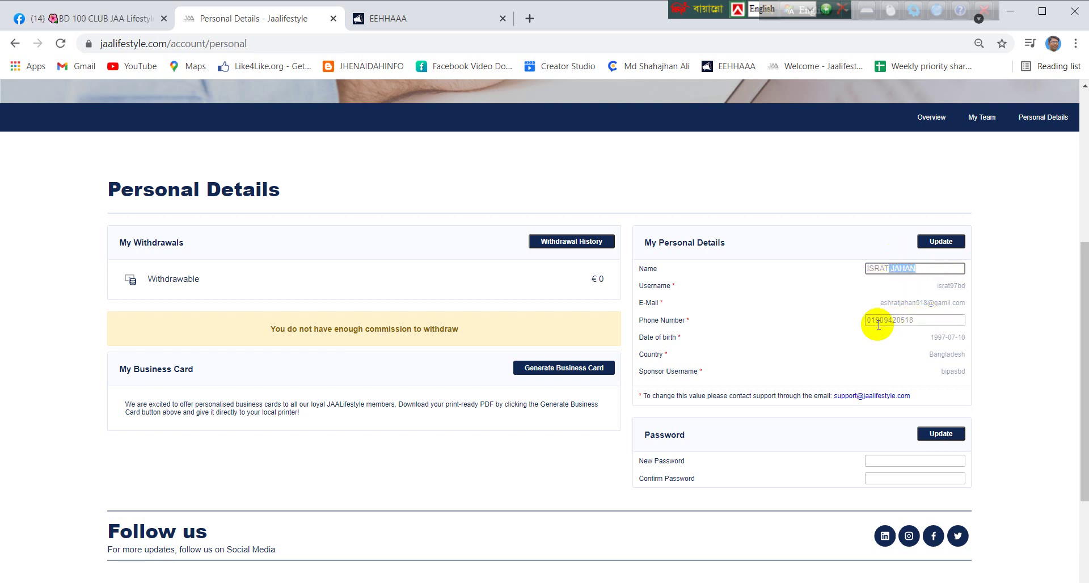
{"action": "left_click_drag", "start_coordinate": [867, 322], "coordinate": [916, 323]}
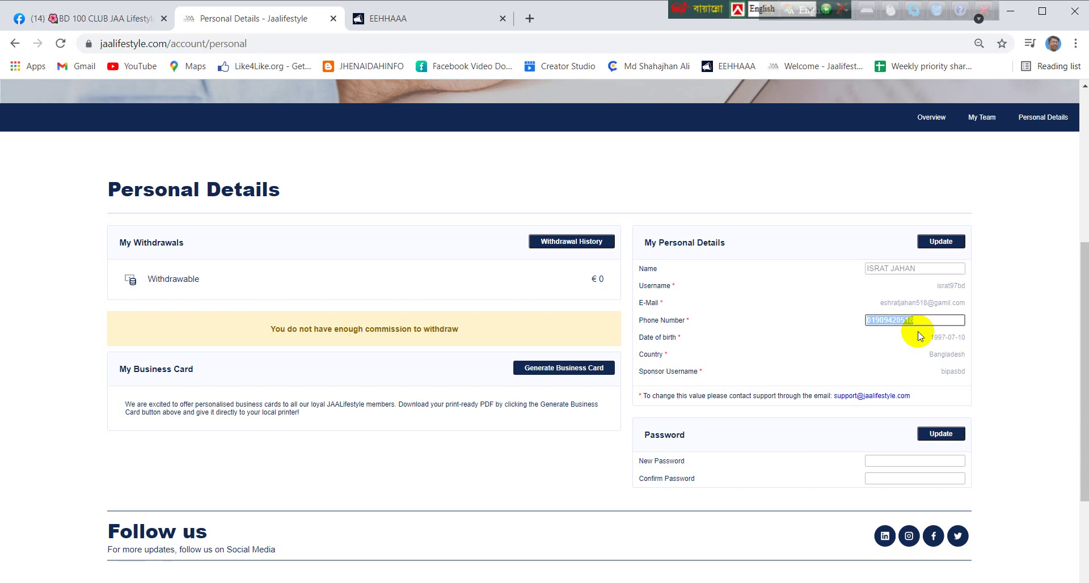
{"action": "left_click", "coordinate": [941, 322]}
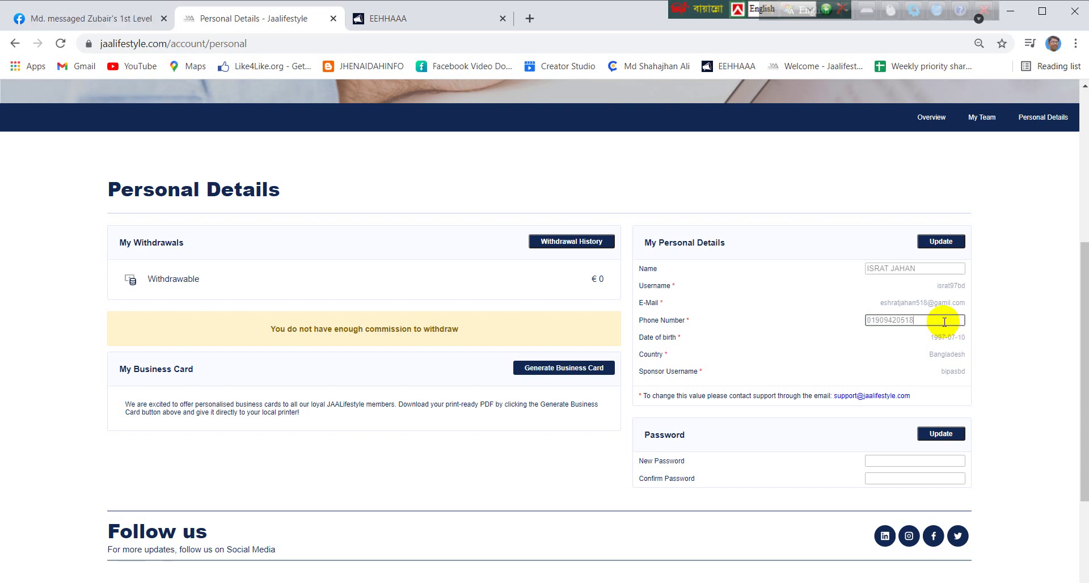
{"action": "left_click", "coordinate": [867, 320]}
{"action": "type", "text": "+"}
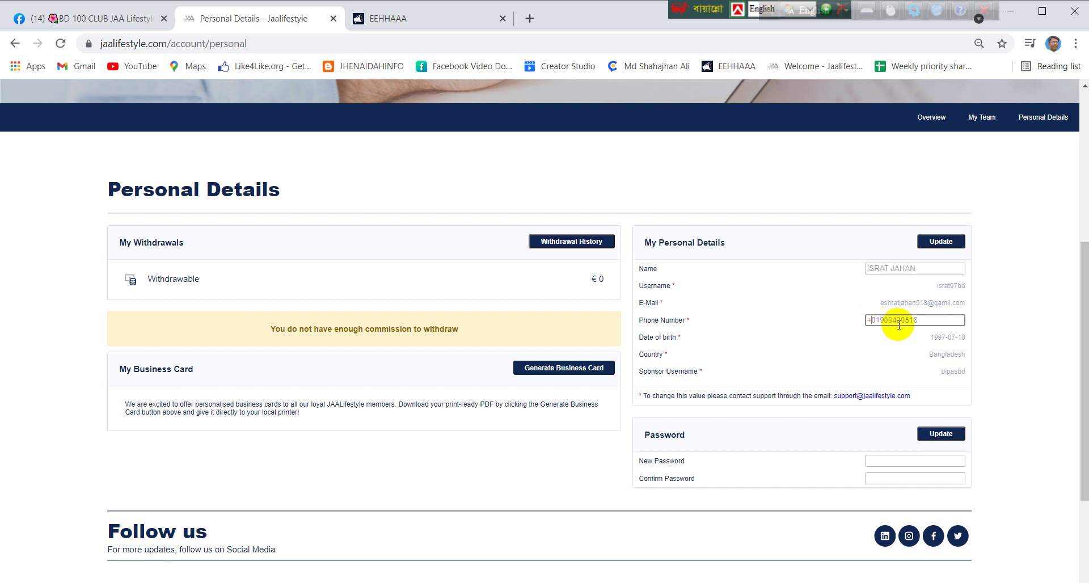
{"action": "type", "text": "88"}
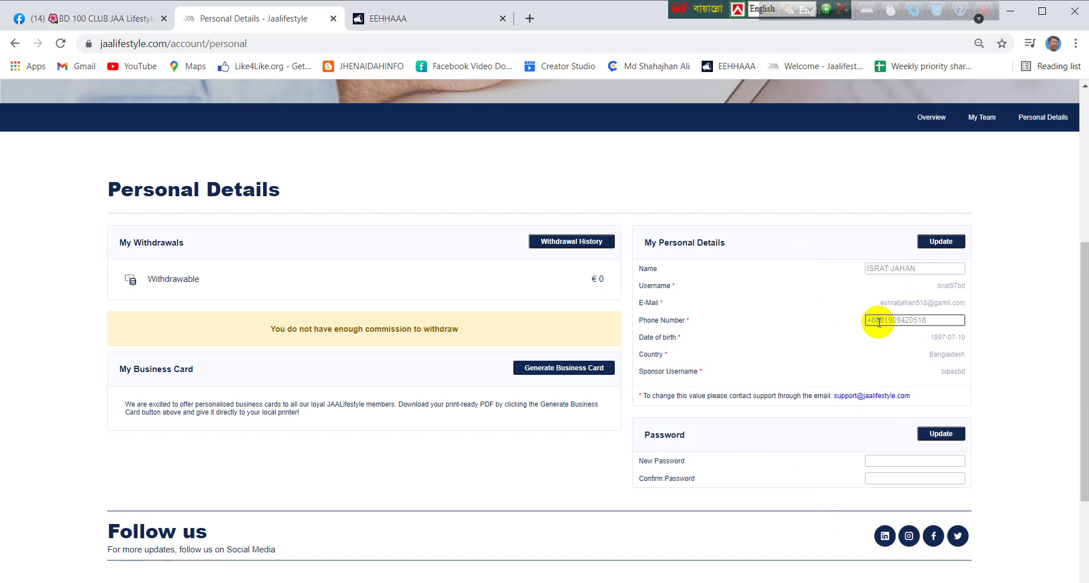
{"action": "left_click", "coordinate": [946, 247]}
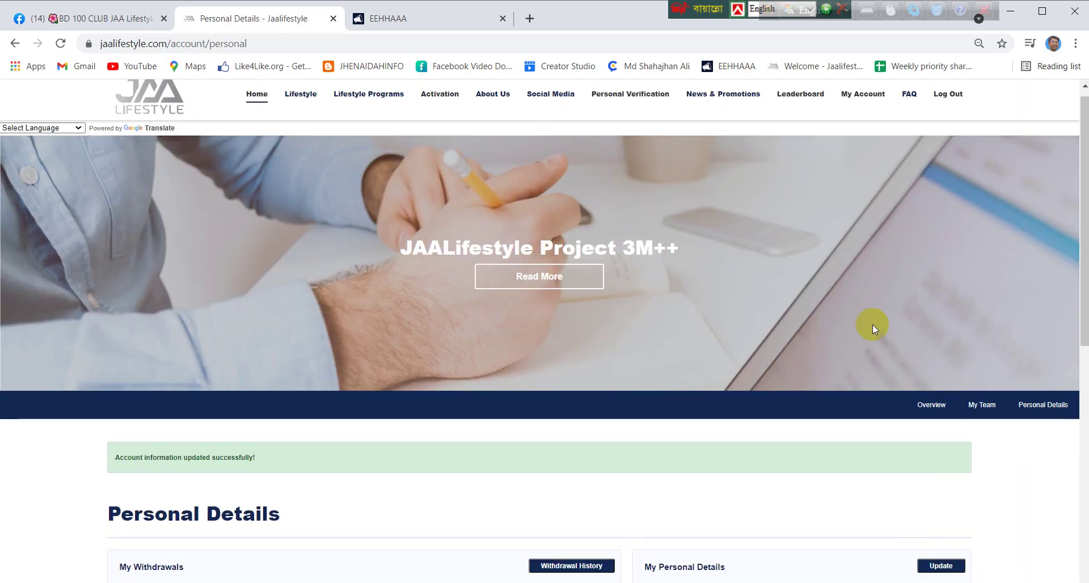
{"action": "scroll", "coordinate": [877, 320], "scroll_direction": "down", "scroll_amount": 3}
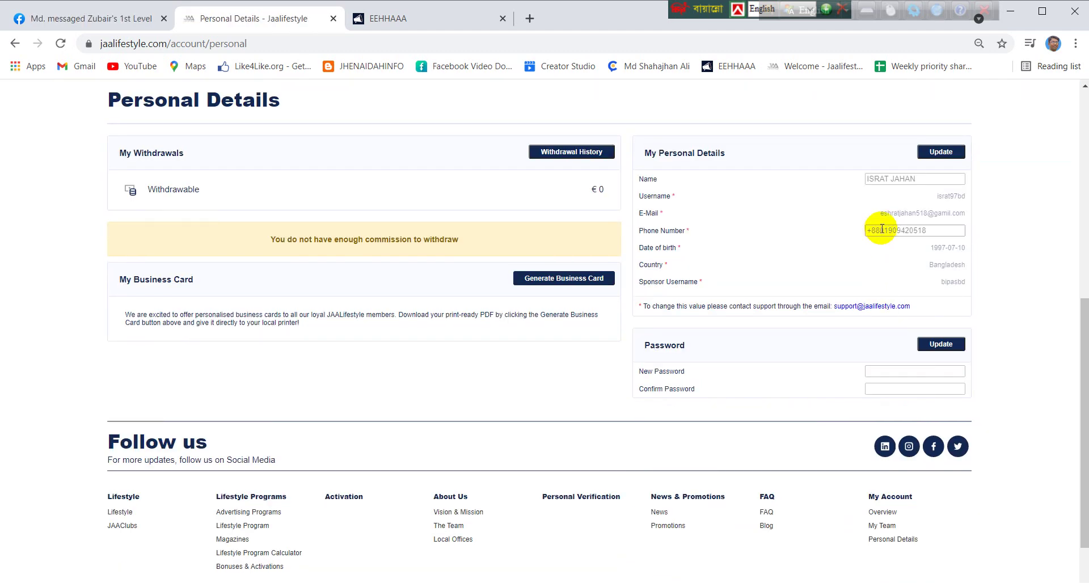
{"action": "scroll", "coordinate": [681, 312], "scroll_direction": "up", "scroll_amount": 6}
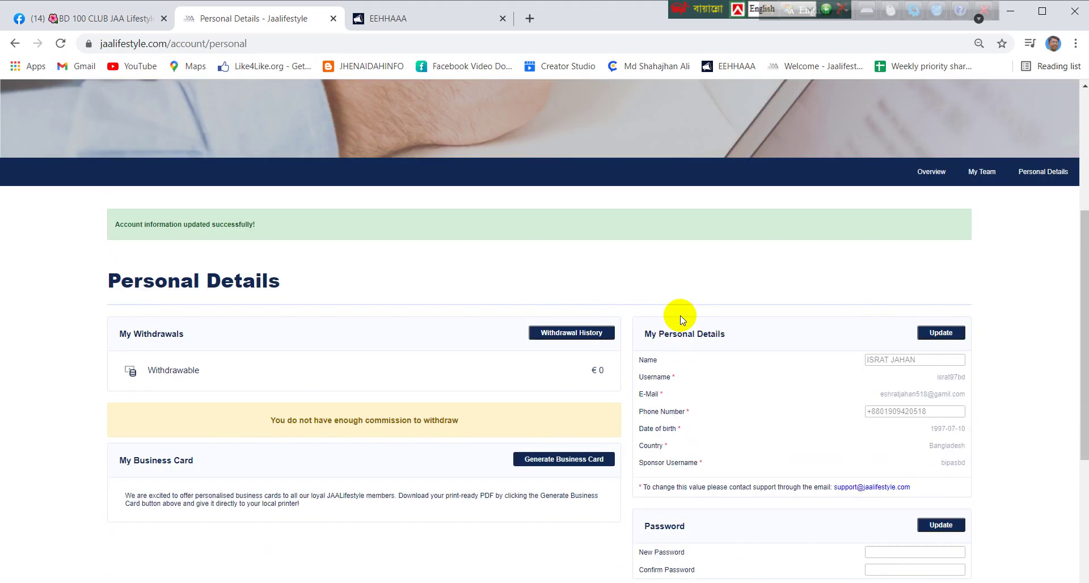
{"action": "scroll", "coordinate": [679, 315], "scroll_direction": "up", "scroll_amount": 1}
{"action": "scroll", "coordinate": [683, 313], "scroll_direction": "down", "scroll_amount": 5}
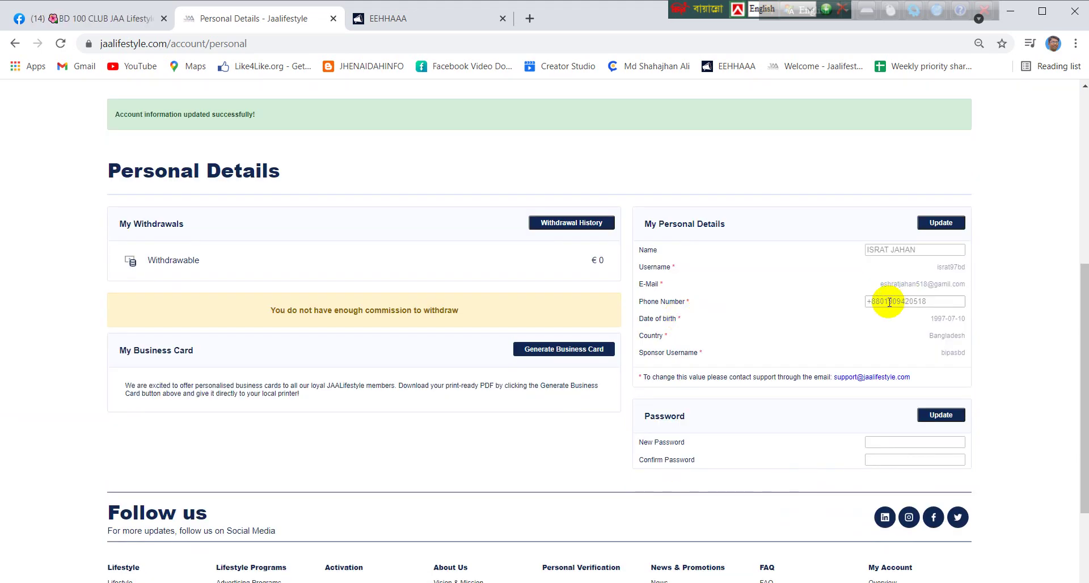
- Switch to the EEHHAAA login page and fill in the account's username and password
{"action": "left_click", "coordinate": [441, 23]}
{"action": "left_click", "coordinate": [400, 361]}
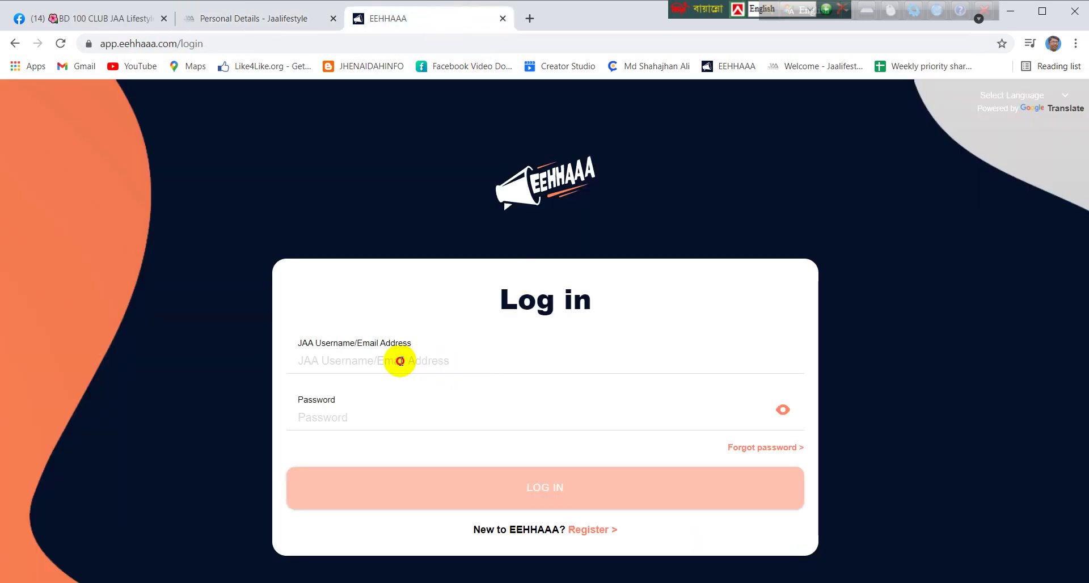
{"action": "key", "text": "ctrl+v"}
{"action": "left_click", "coordinate": [386, 404]}
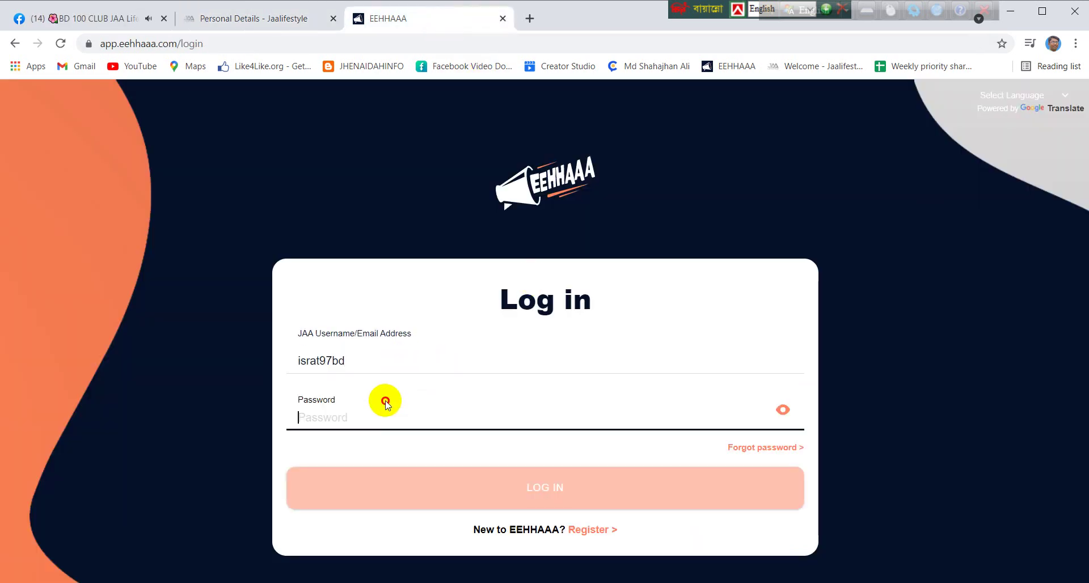
{"action": "key", "text": "ctrl+v"}
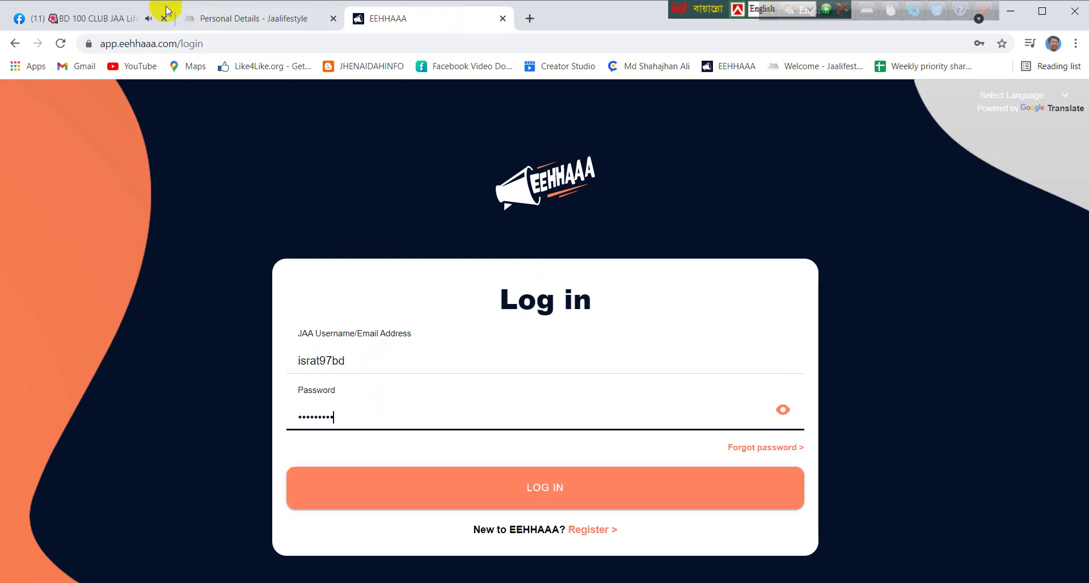
- Decline the incoming group call on Facebook and return to the EEHHAAA login page
{"action": "left_click", "coordinate": [141, 18]}
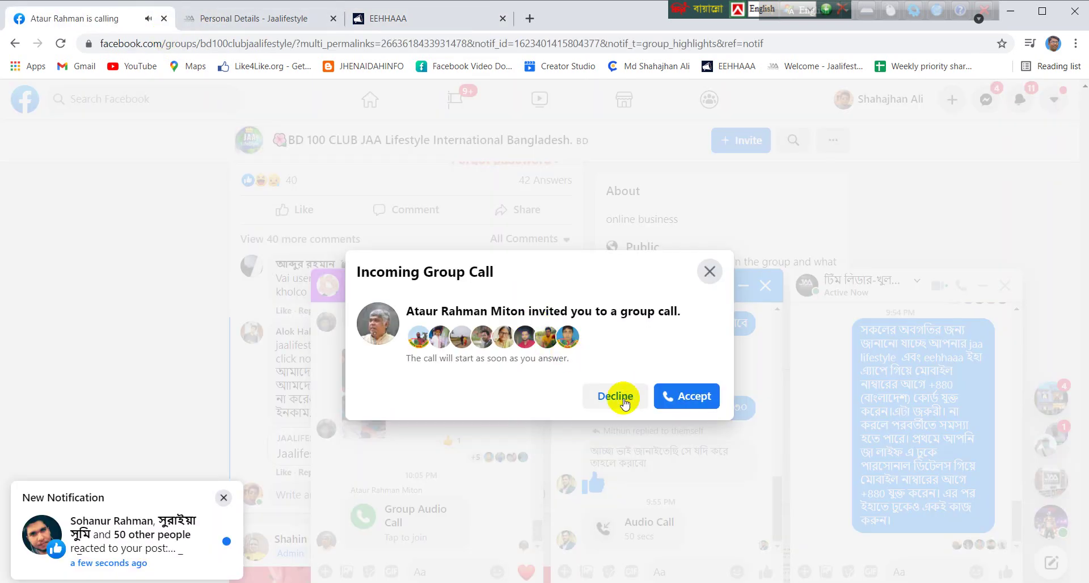
{"action": "left_click", "coordinate": [623, 402]}
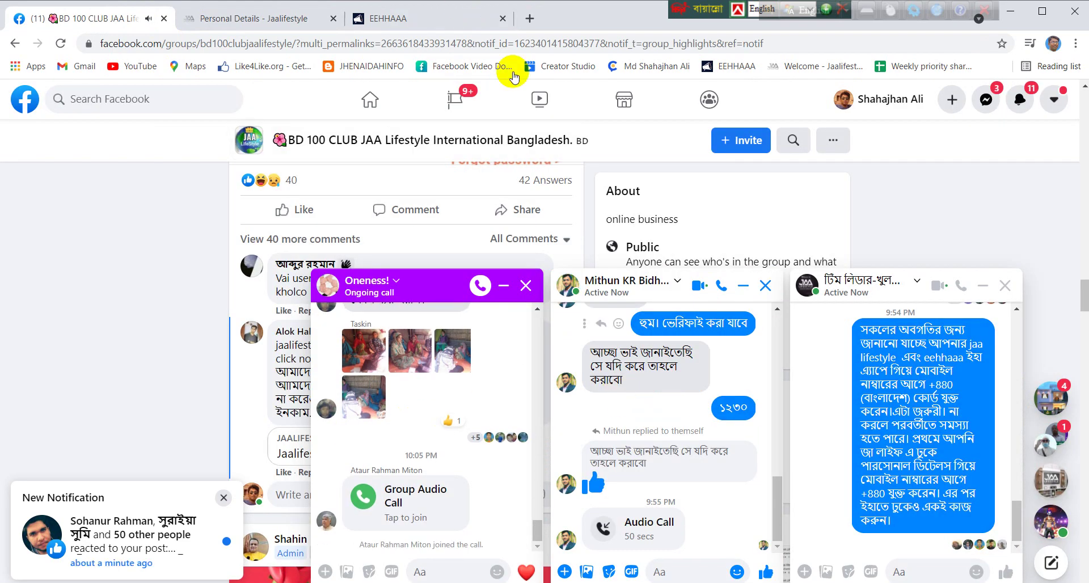
{"action": "left_click", "coordinate": [462, 20]}
- Log in to EEHHAAA with the entered credentials and open the account's profile
{"action": "left_click", "coordinate": [613, 486]}
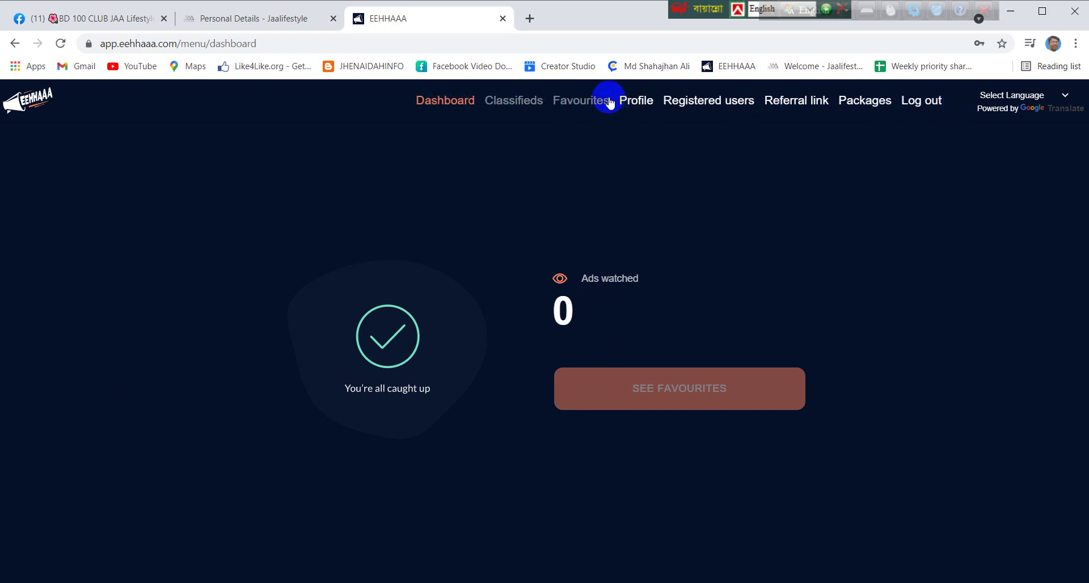
{"action": "left_click", "coordinate": [628, 100]}
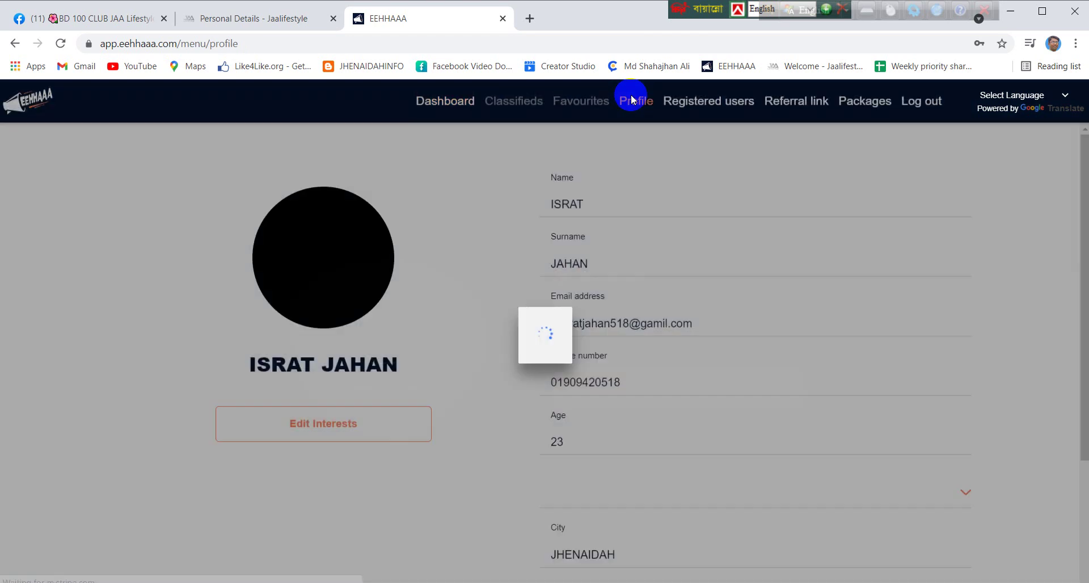
- Put the country prefix +88 before the mobile number in the EEHHAAA profile and save the profile
{"action": "scroll", "coordinate": [699, 219], "scroll_direction": "down", "scroll_amount": 3}
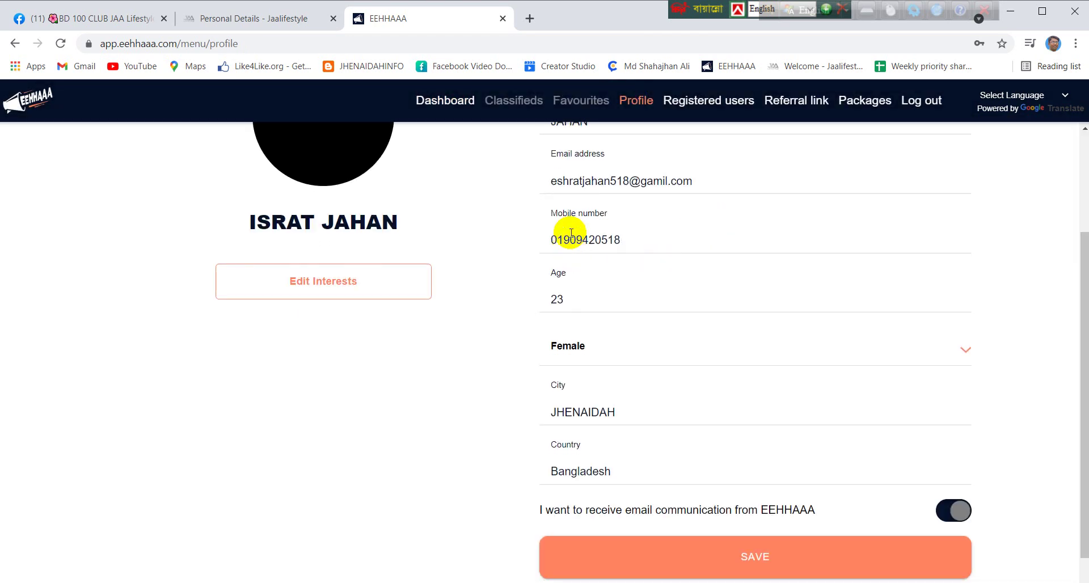
{"action": "left_click", "coordinate": [547, 240]}
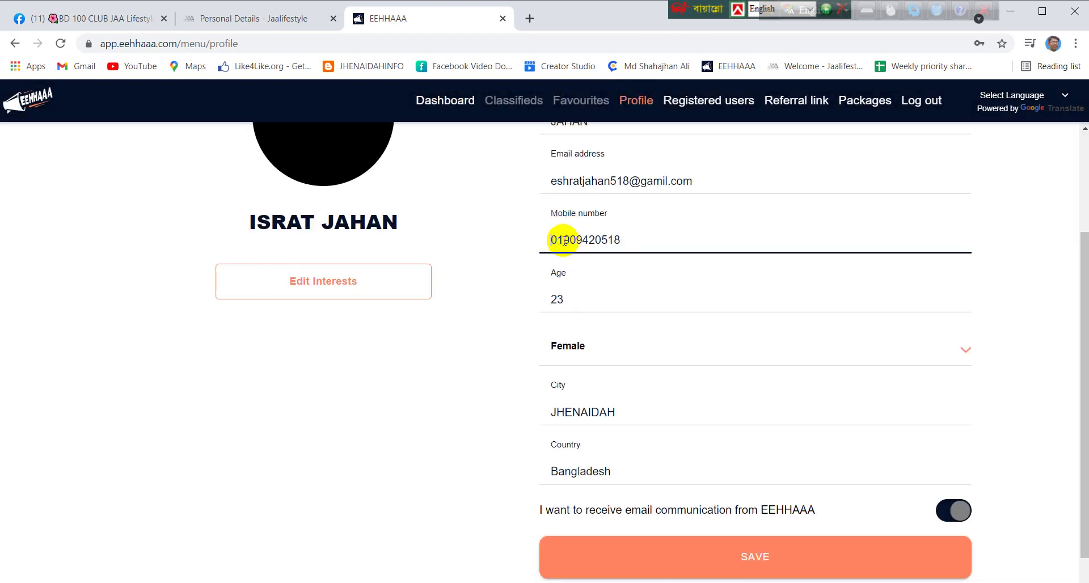
{"action": "type", "text": "+88"}
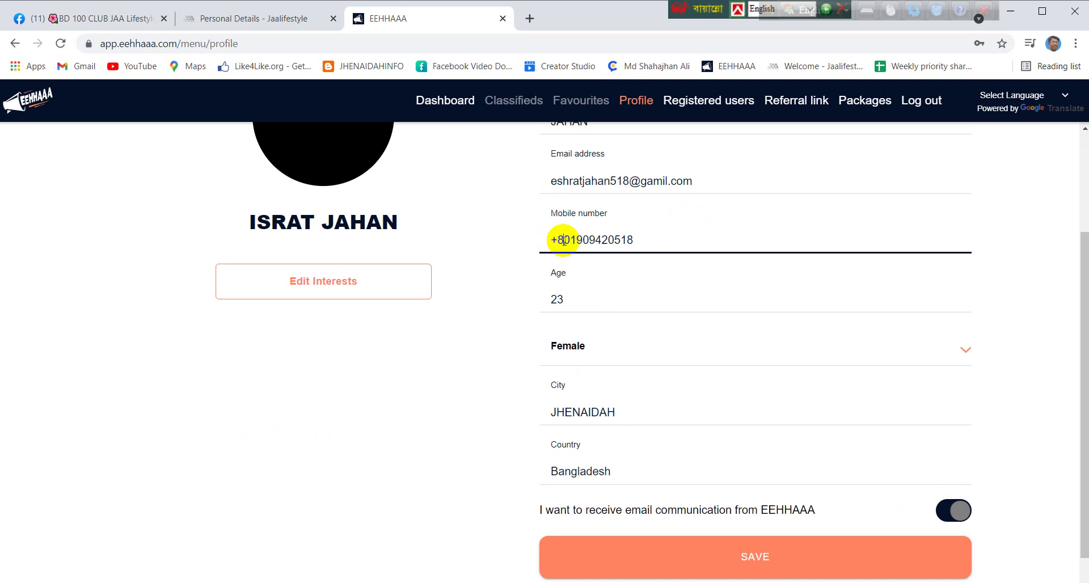
{"action": "scroll", "coordinate": [662, 309], "scroll_direction": "up", "scroll_amount": 3}
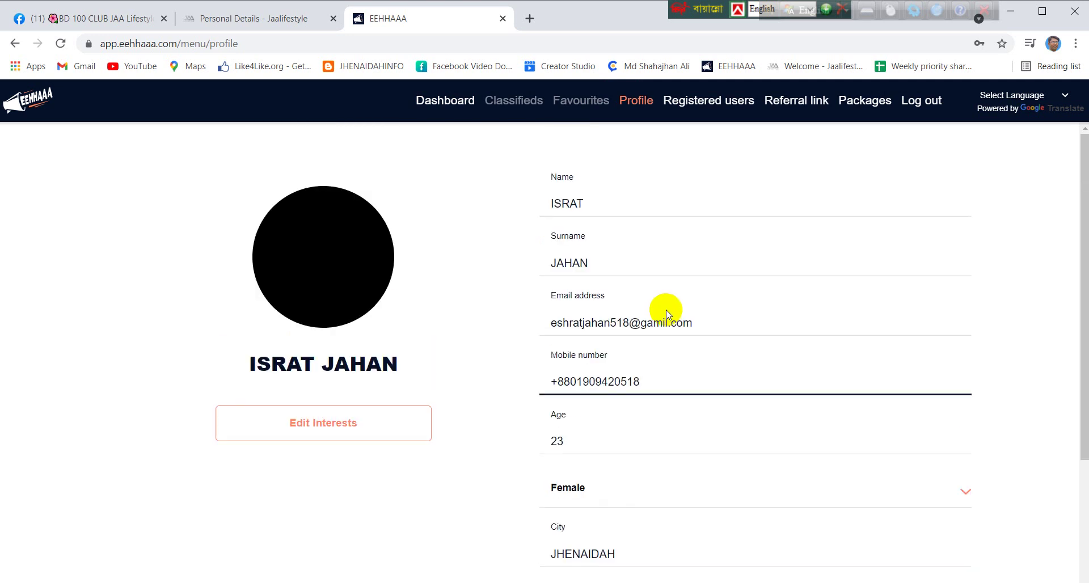
{"action": "left_click", "coordinate": [569, 381]}
{"action": "scroll", "coordinate": [621, 371], "scroll_direction": "down", "scroll_amount": 3}
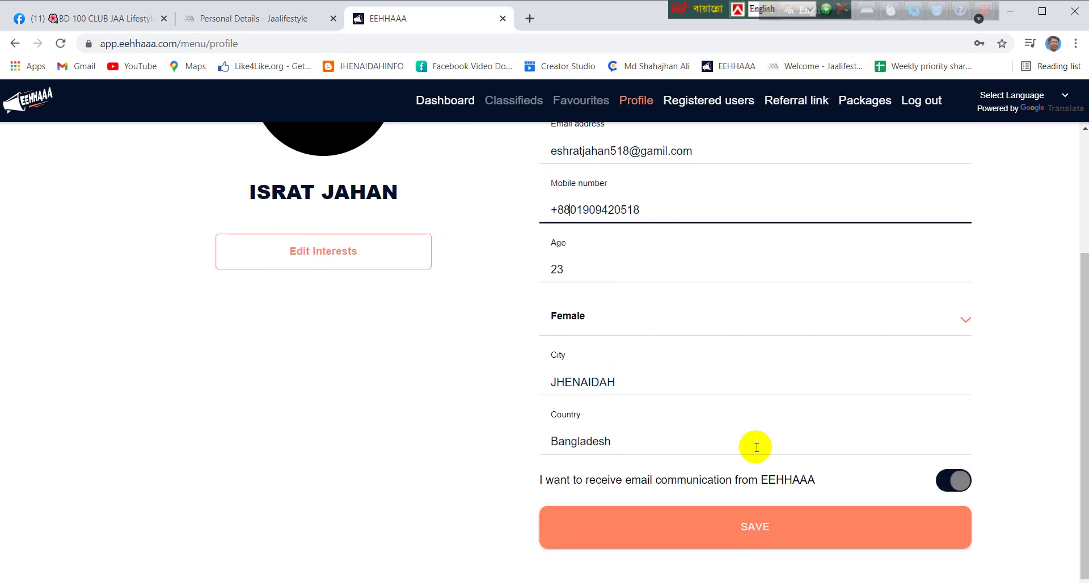
{"action": "left_click", "coordinate": [839, 531]}
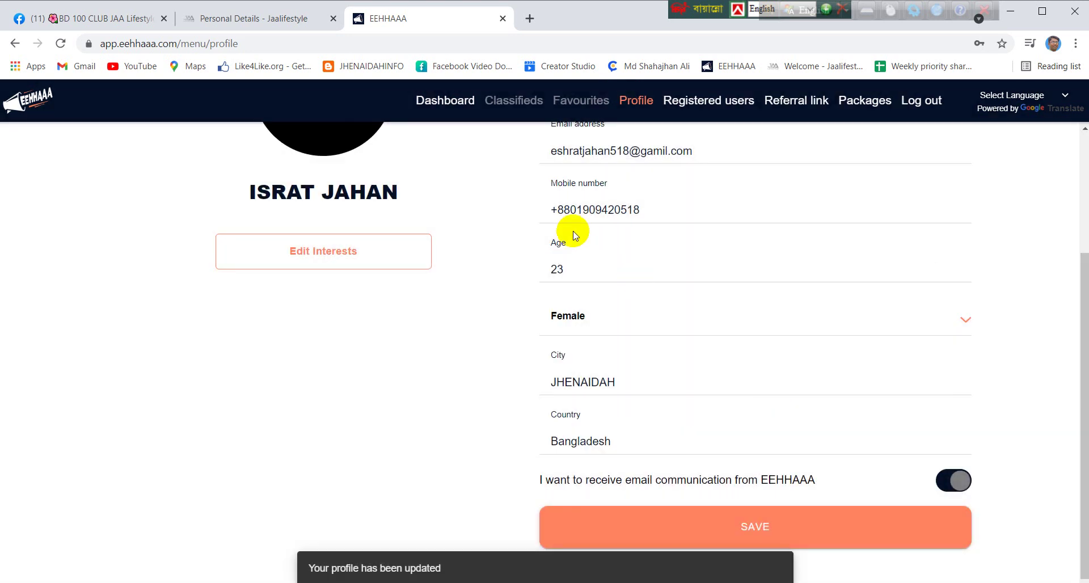
{"action": "right_click", "coordinate": [343, 568]}
{"action": "scroll", "coordinate": [596, 317], "scroll_direction": "up", "scroll_amount": 3}
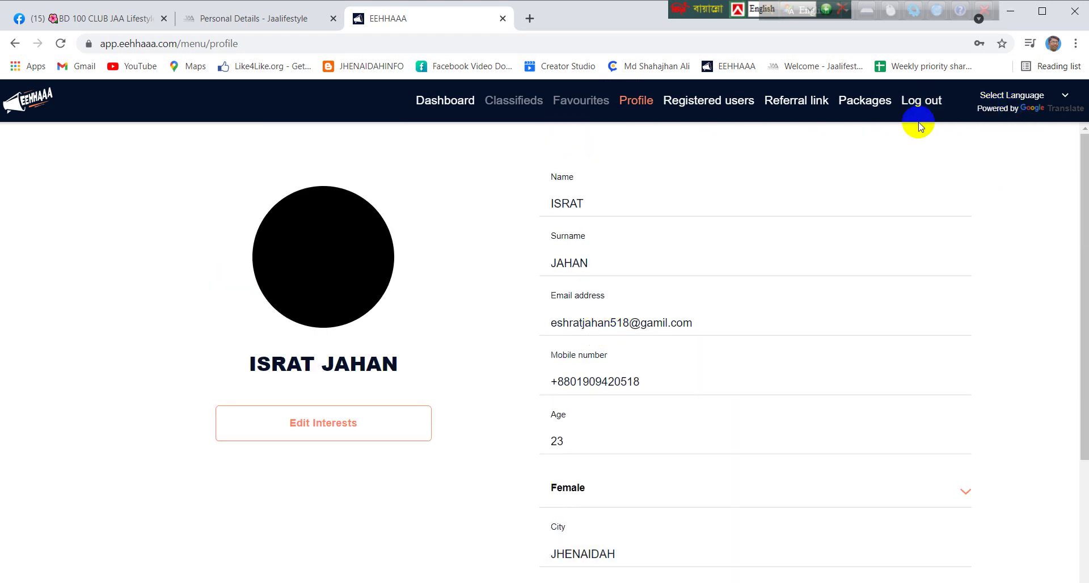
- Return to the JAA Lifestyle site and open the account Overview page
{"action": "left_click", "coordinate": [288, 21]}
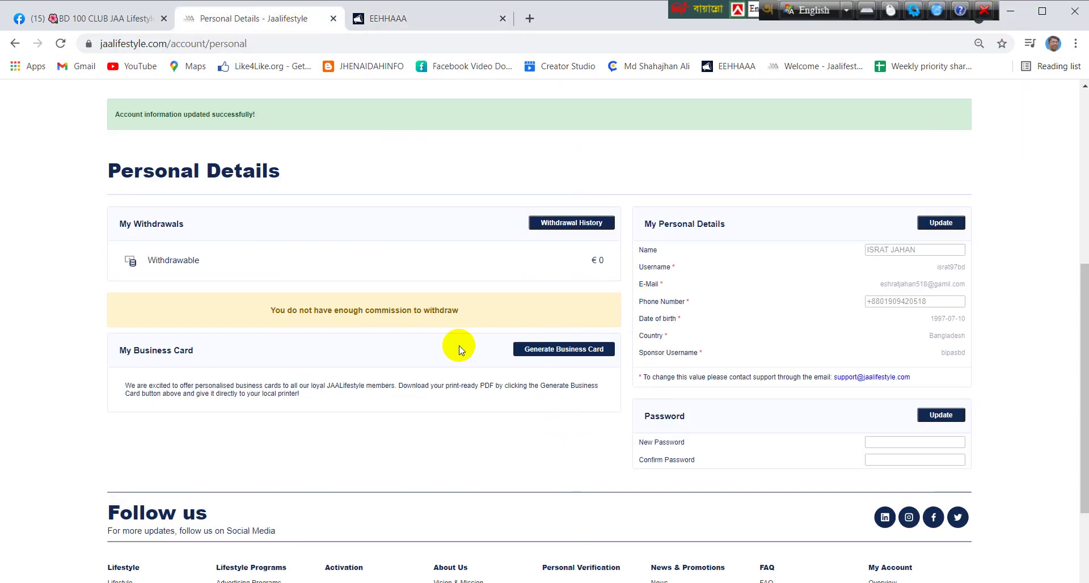
{"action": "scroll", "coordinate": [730, 248], "scroll_direction": "up", "scroll_amount": 6}
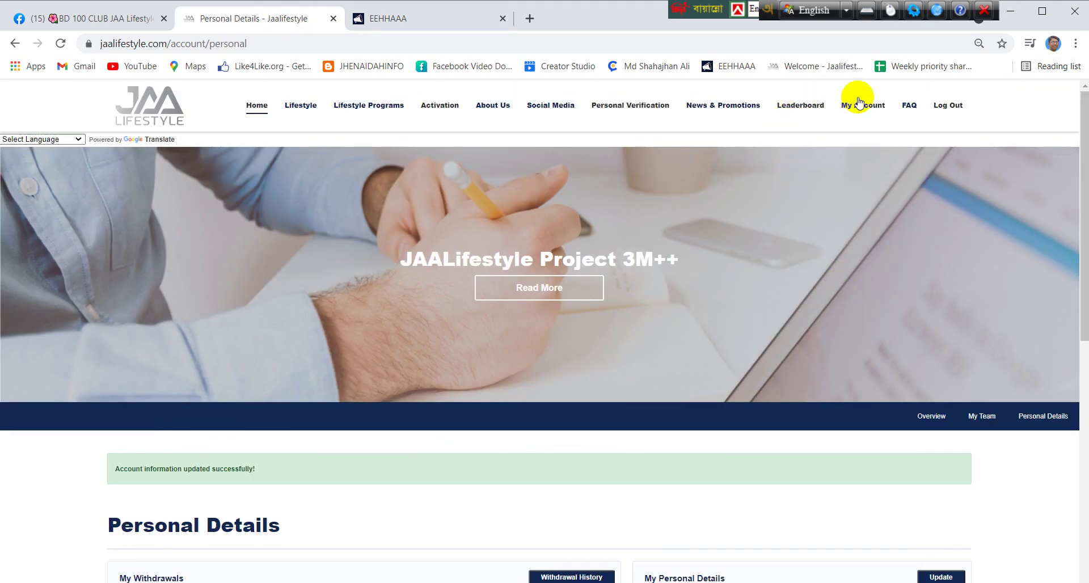
{"action": "mouse_move", "coordinate": [859, 105]}
{"action": "left_click", "coordinate": [850, 131]}
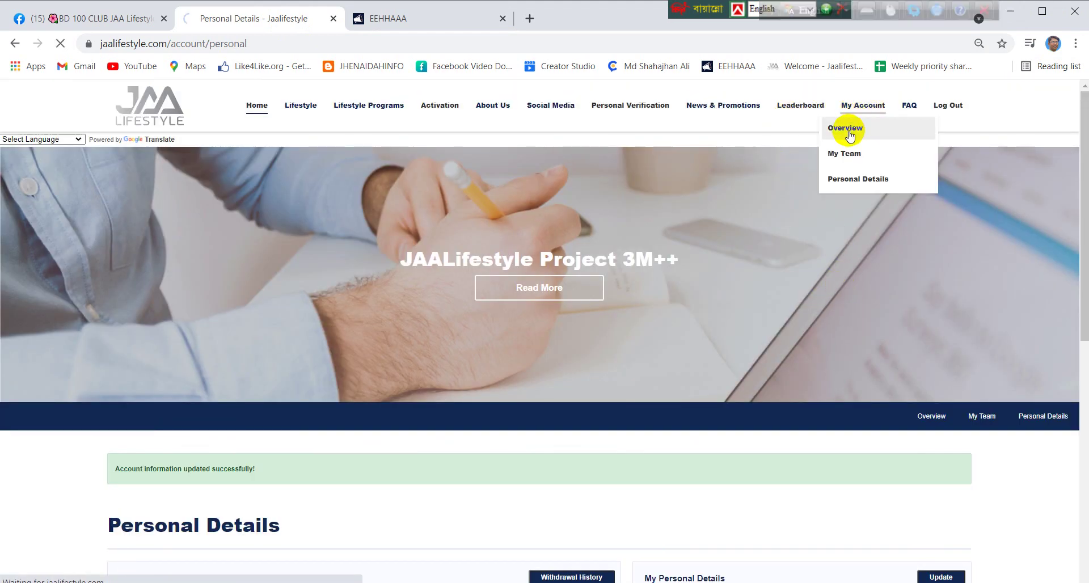